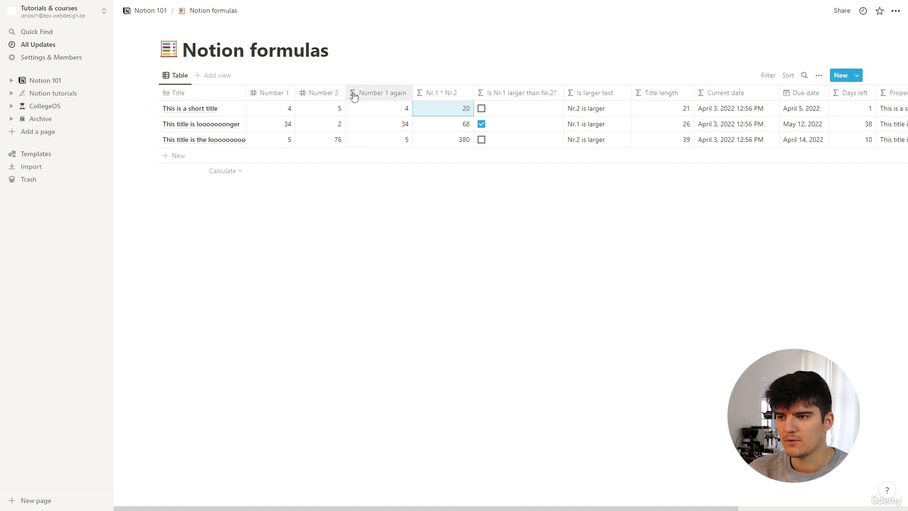
Open the formula of the Number 1 again property for inspection.
click(351, 92)
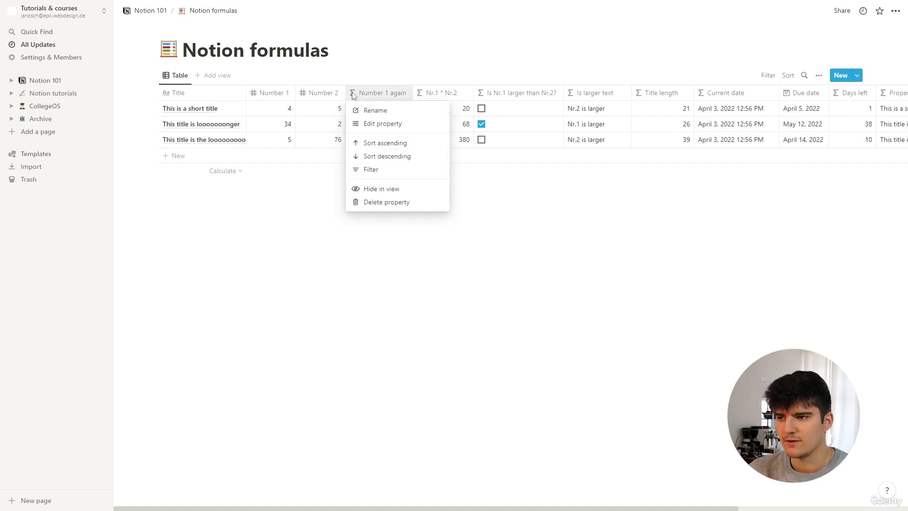
click(372, 124)
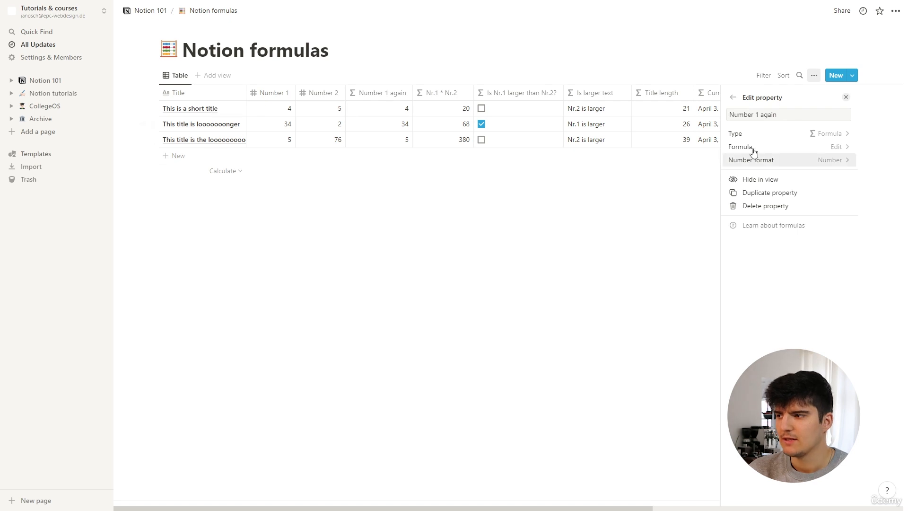
click(810, 152)
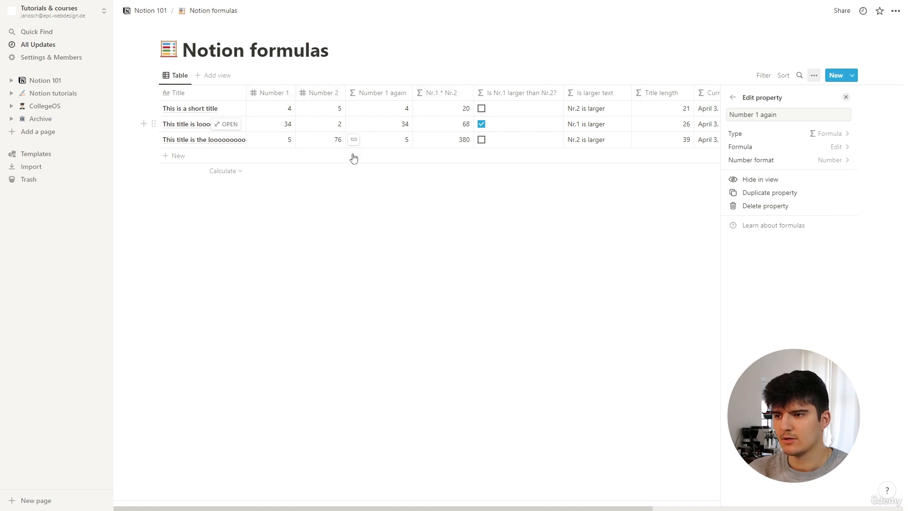
Open the formula of the Nr.1 * Nr.2 property and examine its property references and the operator between them.
click(443, 94)
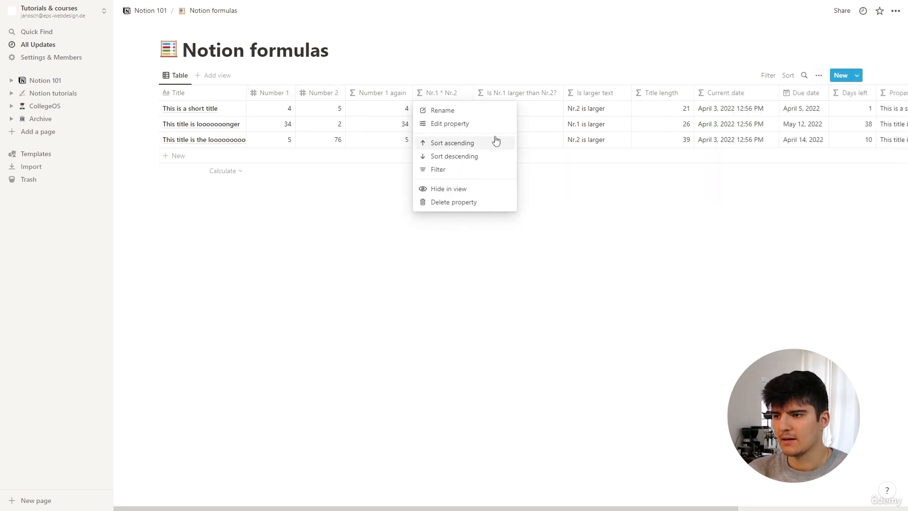
click(458, 124)
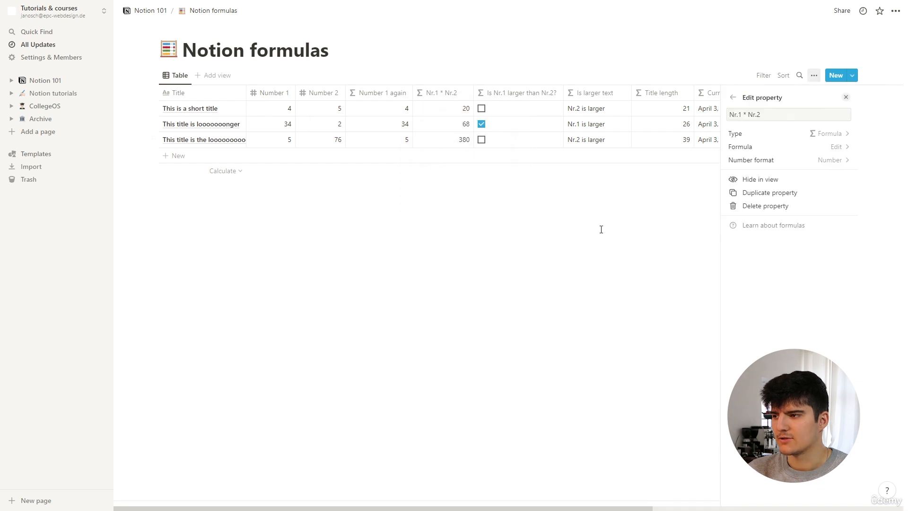
click(763, 146)
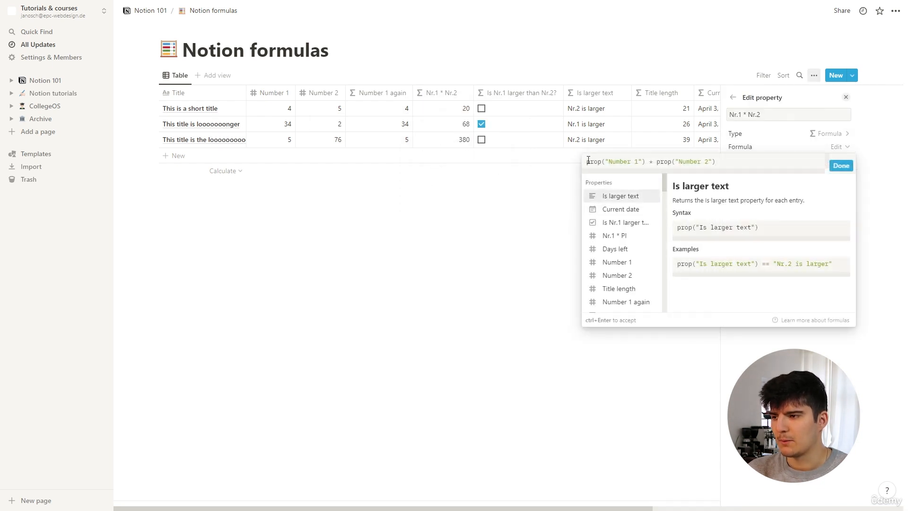
drag(585, 162, 645, 162)
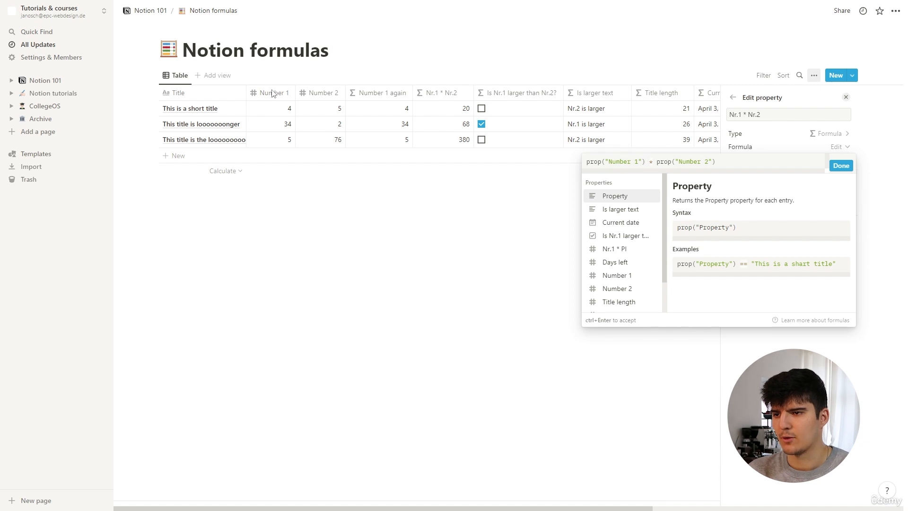
click(652, 163)
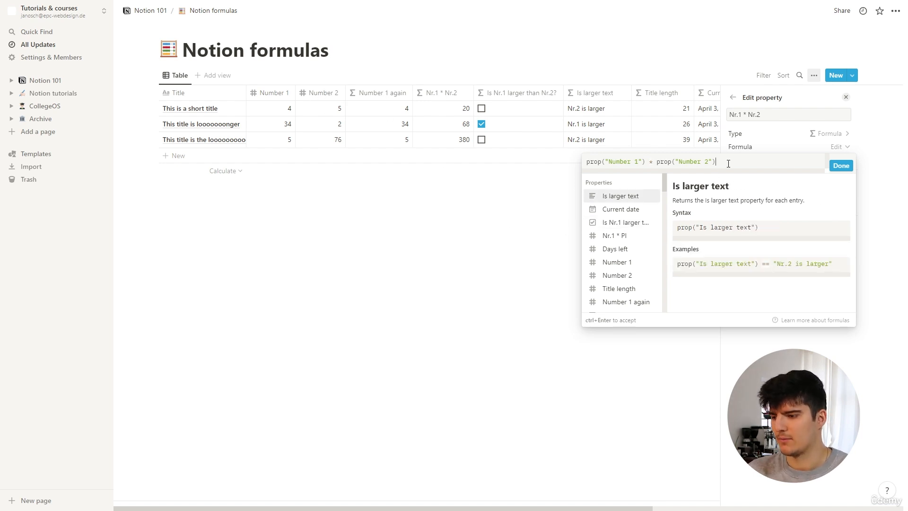
Try to extend the Nr.1 * Nr.2 formula with * prop("Number 1").
text(* )
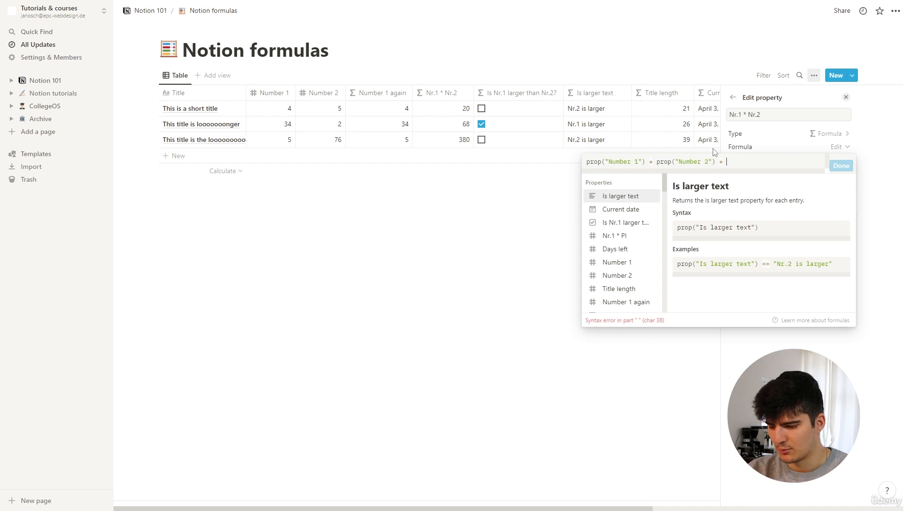
text(prop()
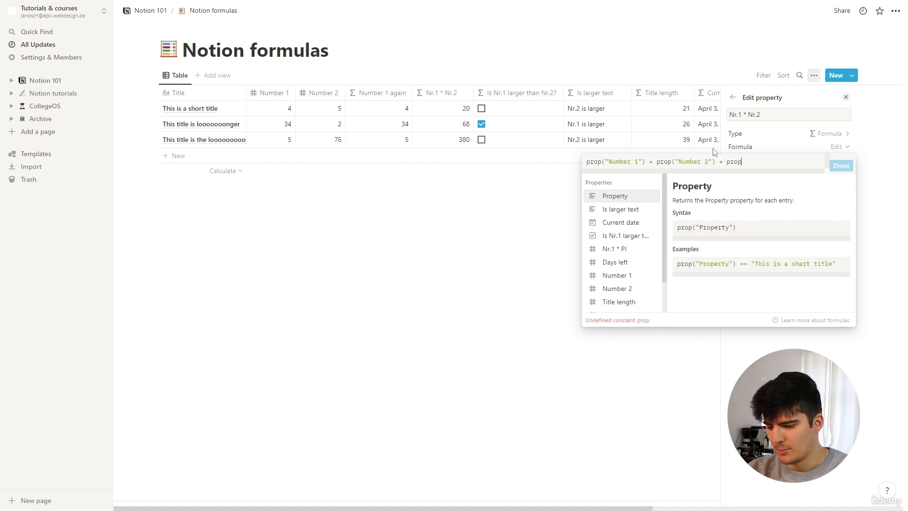
text("Number)
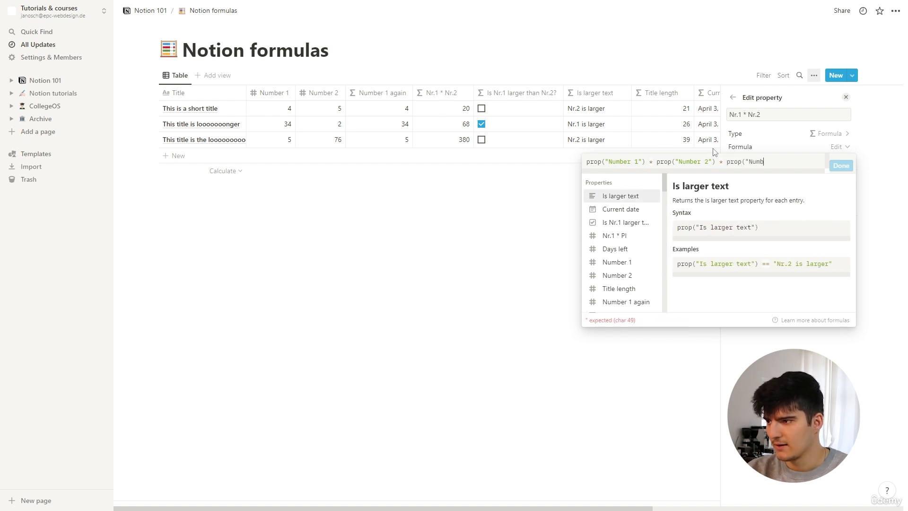
text( 1"))
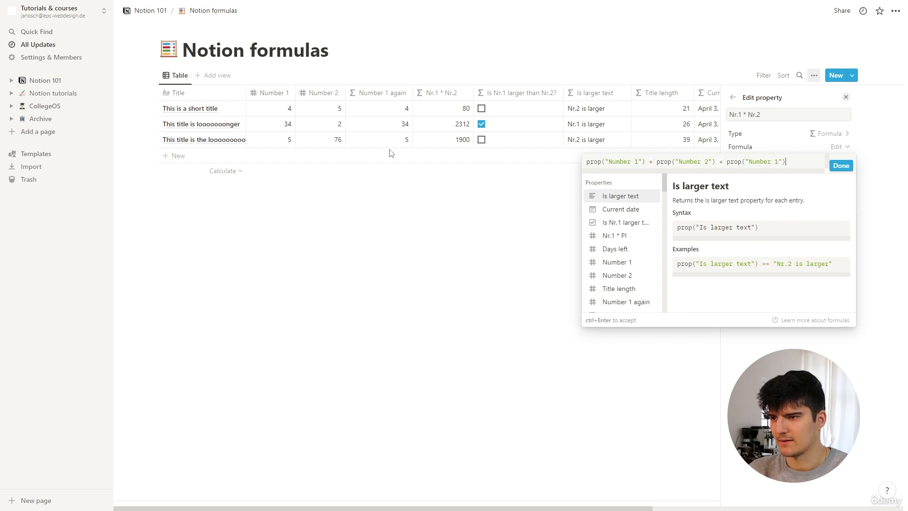
click(473, 210)
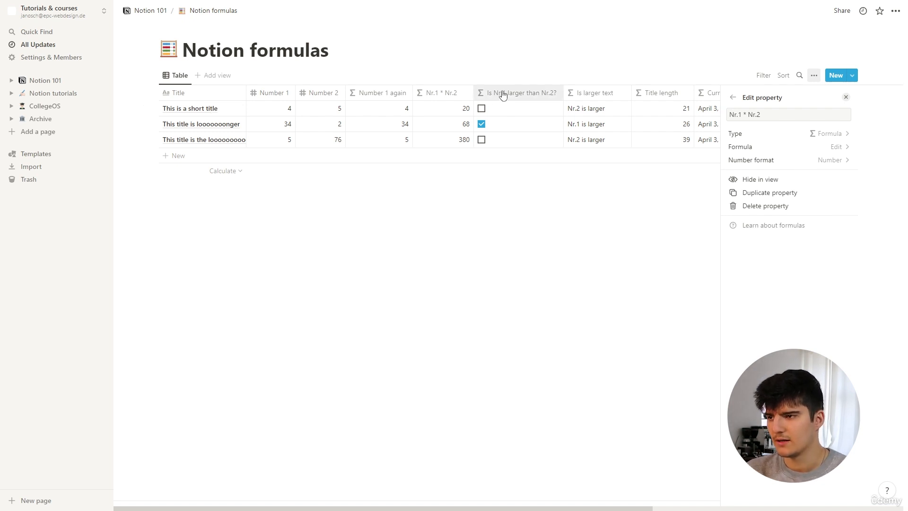
Open the formula of the "Is Nr.1 larger than Nr.2?" property, examine its comparison, and close the editor.
click(502, 95)
click(514, 125)
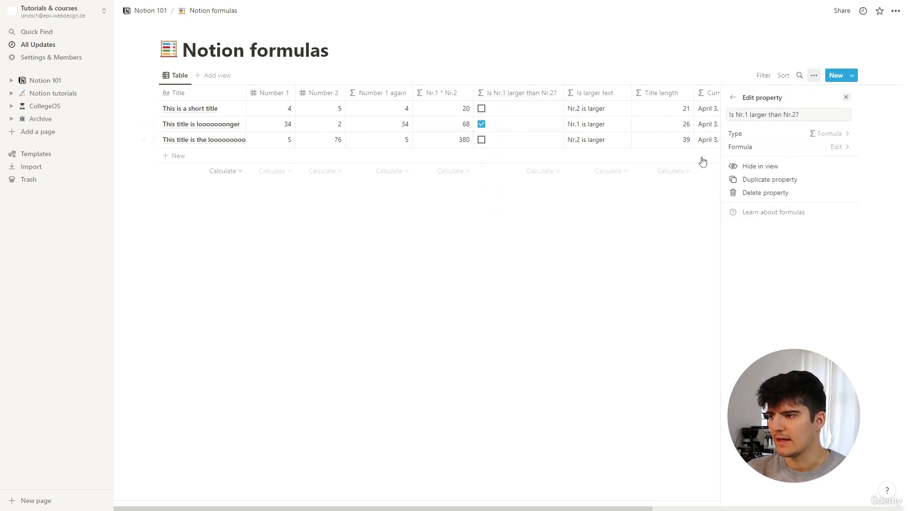
click(743, 148)
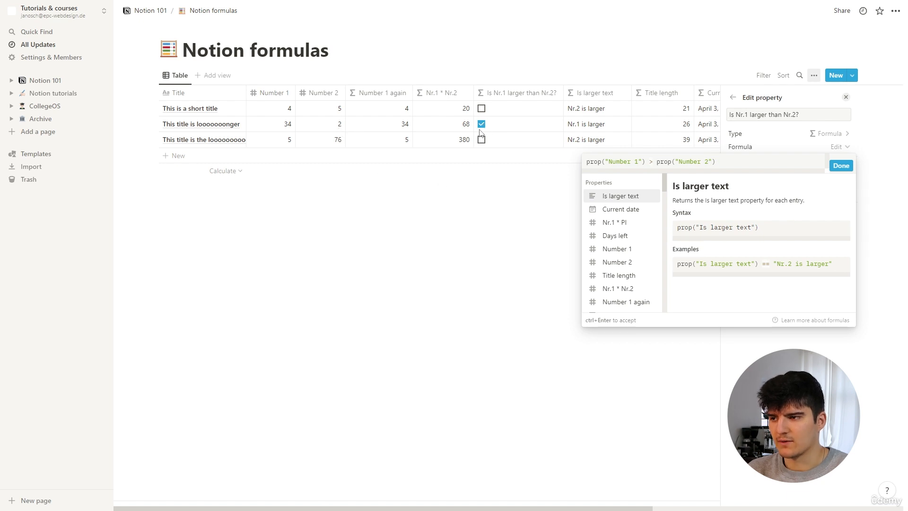
click(542, 121)
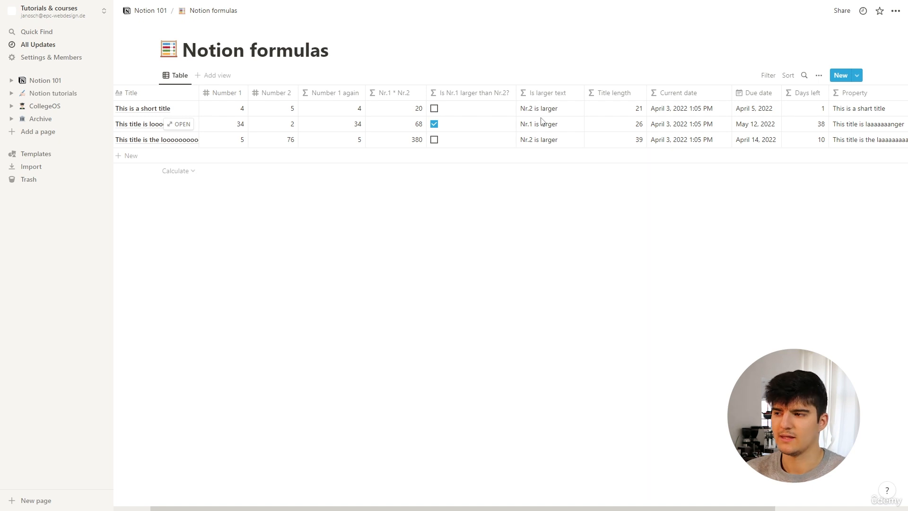
Examine the condition and both text results in the formula of the Is larger text property, and close the editor.
click(541, 118)
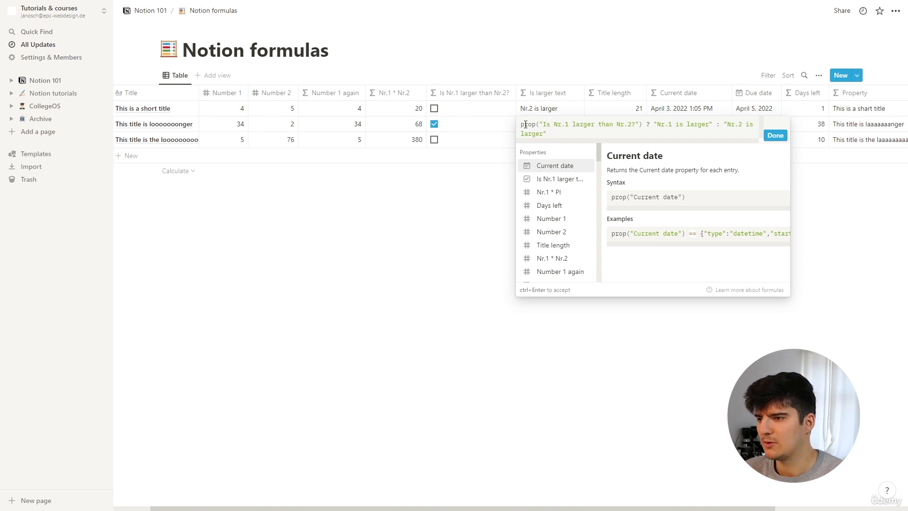
drag(524, 125, 577, 123)
click(577, 122)
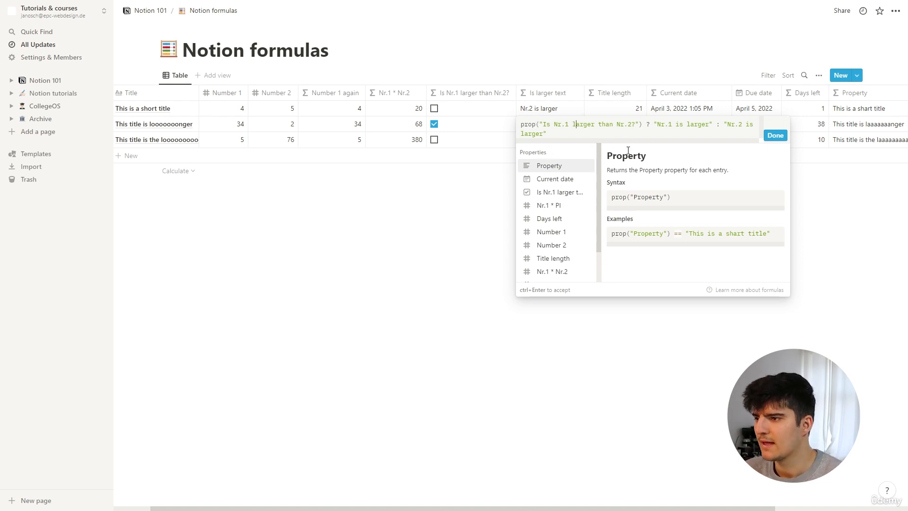
click(649, 128)
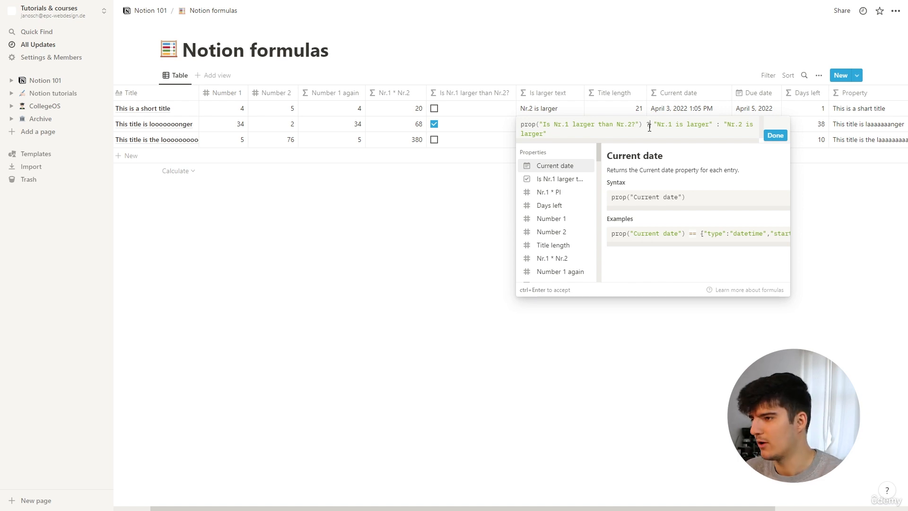
drag(654, 125, 736, 133)
click(714, 127)
click(736, 132)
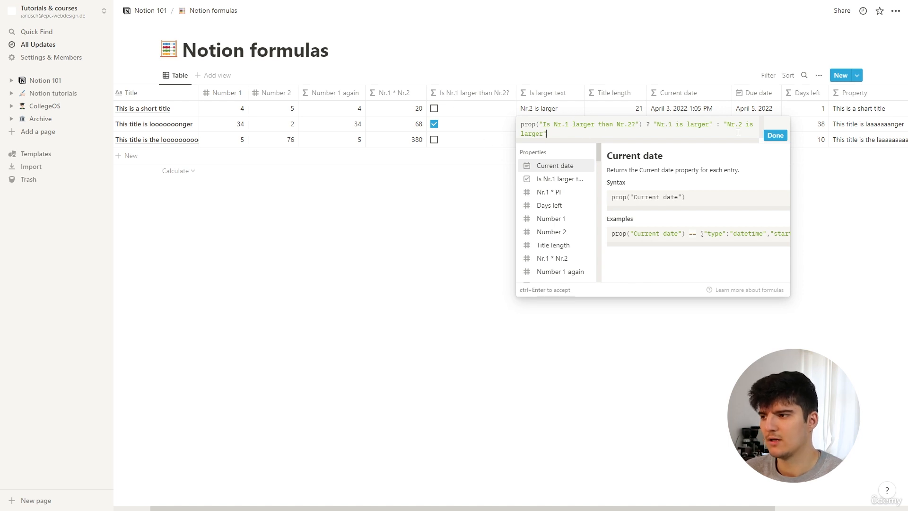
click(775, 135)
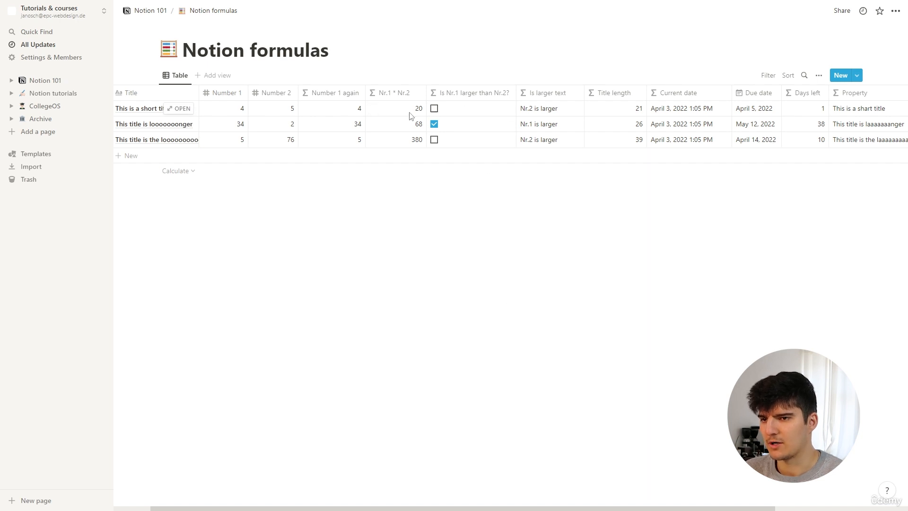
Widen the Title column until the longest title fits in full.
scroll(352, 135, left, 1)
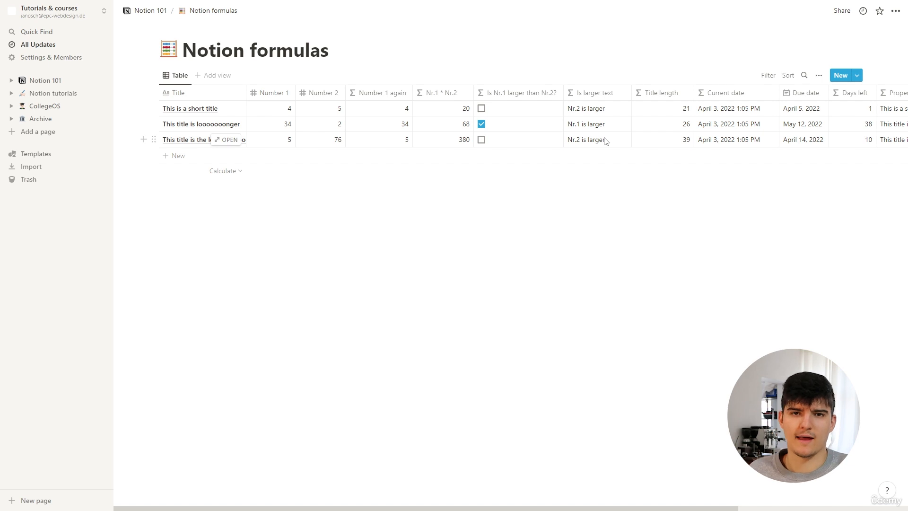
scroll(458, 205, right, 3)
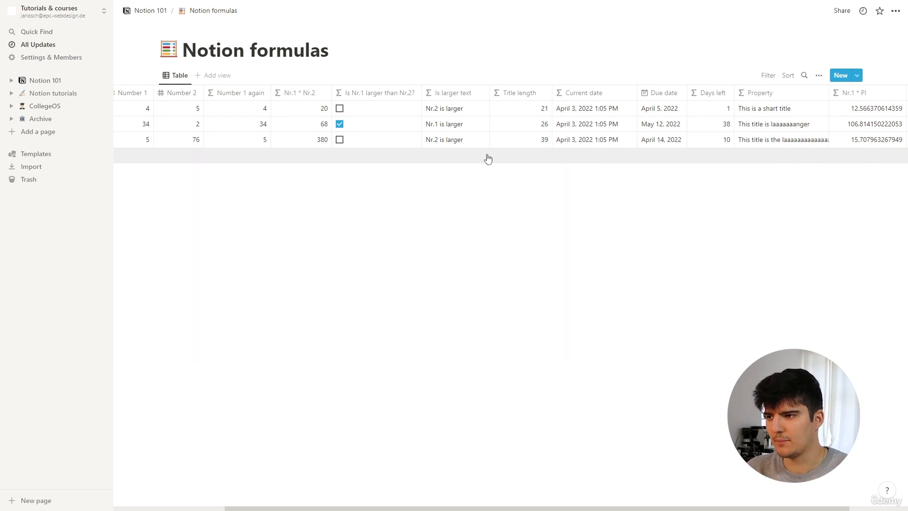
scroll(473, 175, left, 2)
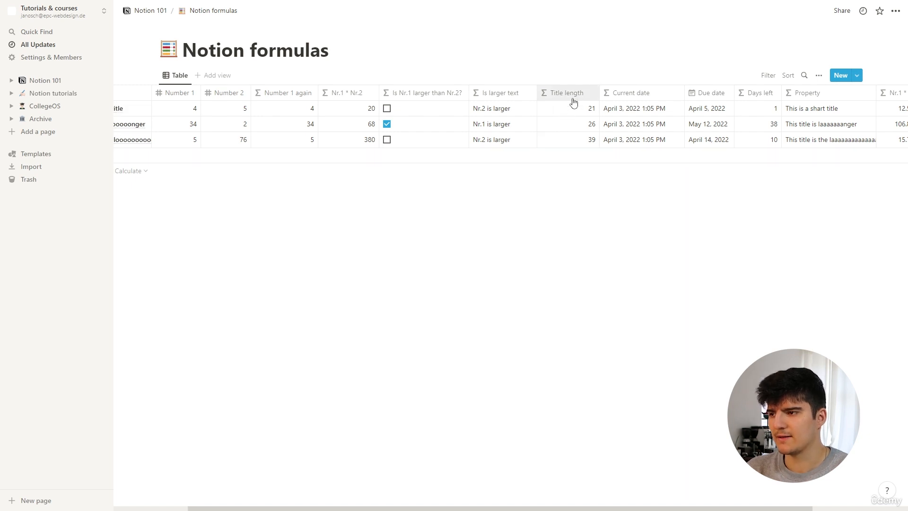
scroll(546, 124, left, 3)
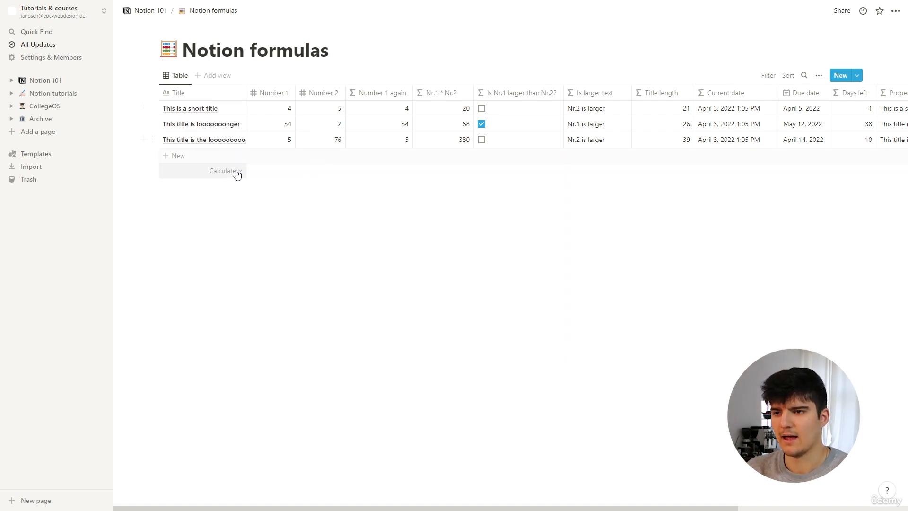
drag(251, 92, 293, 92)
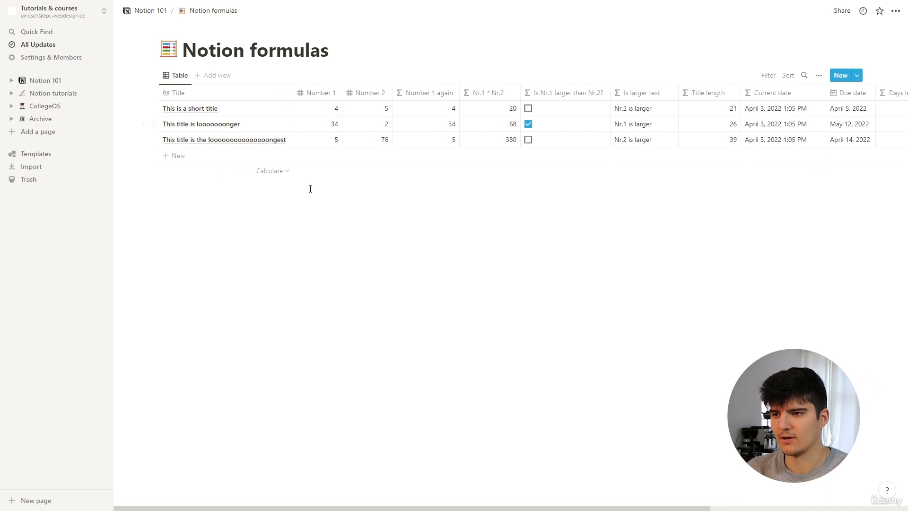
Open the Title length formula and look up the syntax of the length function using the temporary search text "len".
scroll(426, 141, right, 3)
click(563, 112)
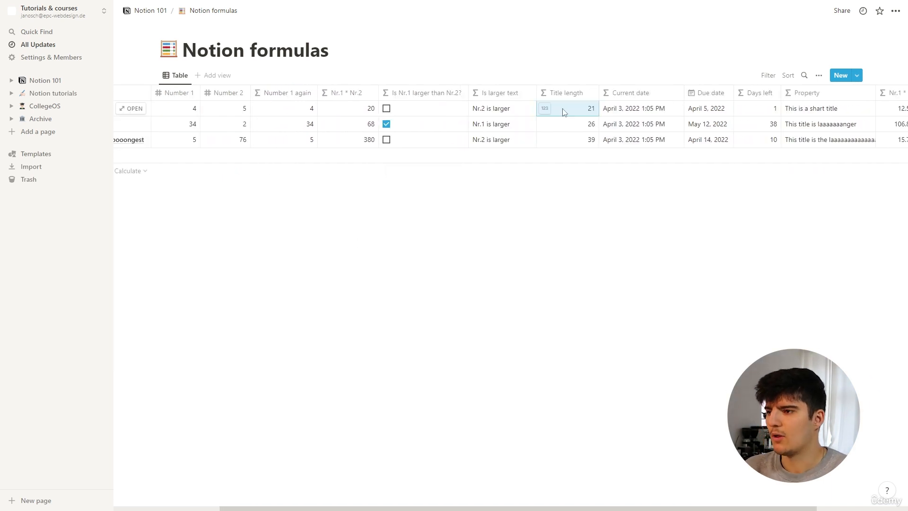
click(563, 112)
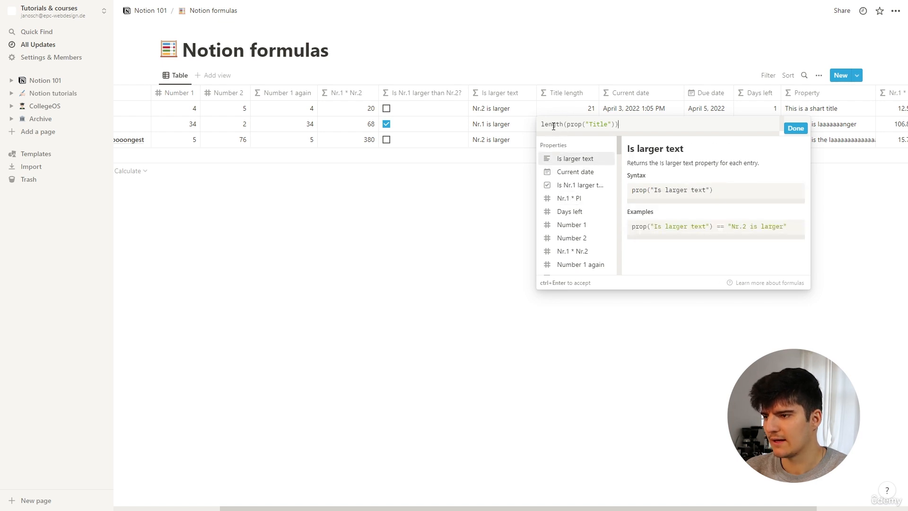
text(len)
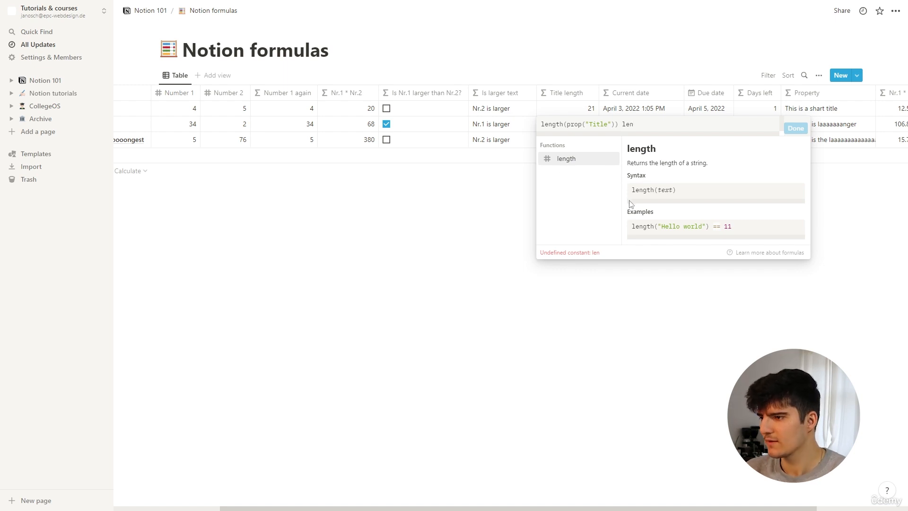
drag(657, 189, 675, 191)
click(670, 191)
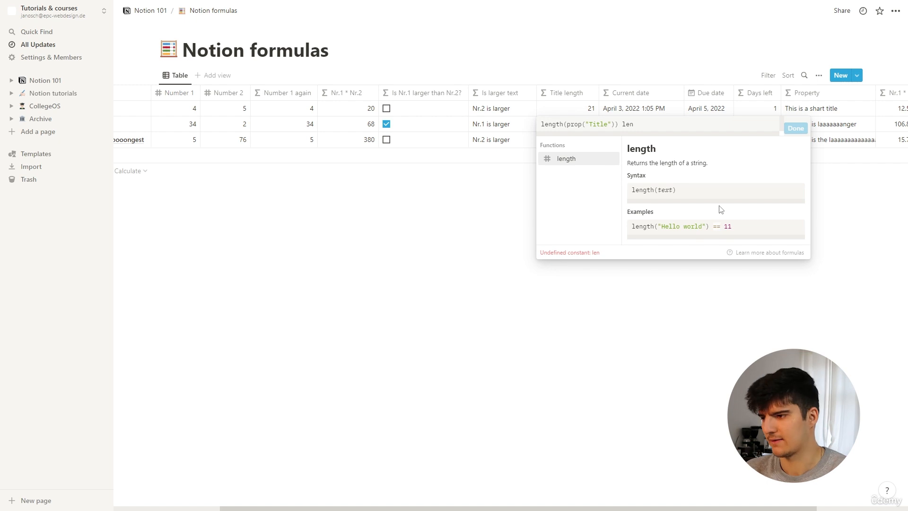
key(BackSpace)
key(BackSpace)
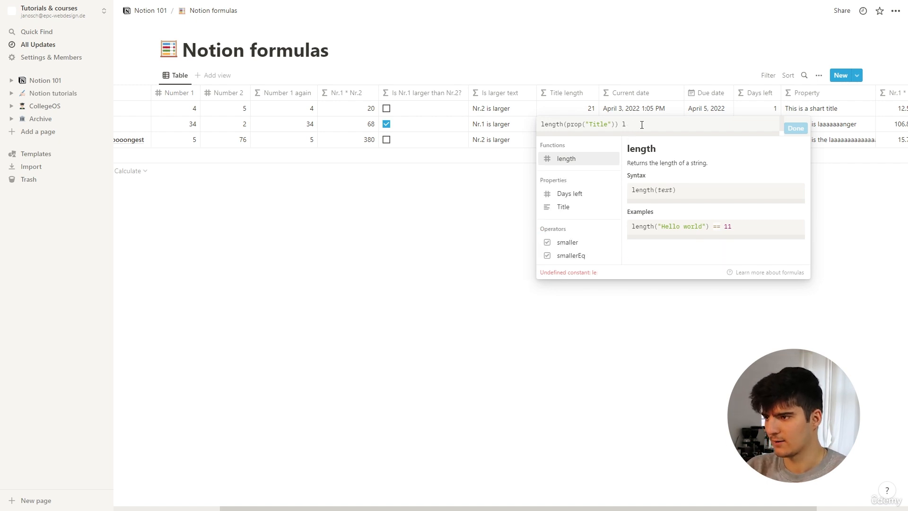
key(BackSpace)
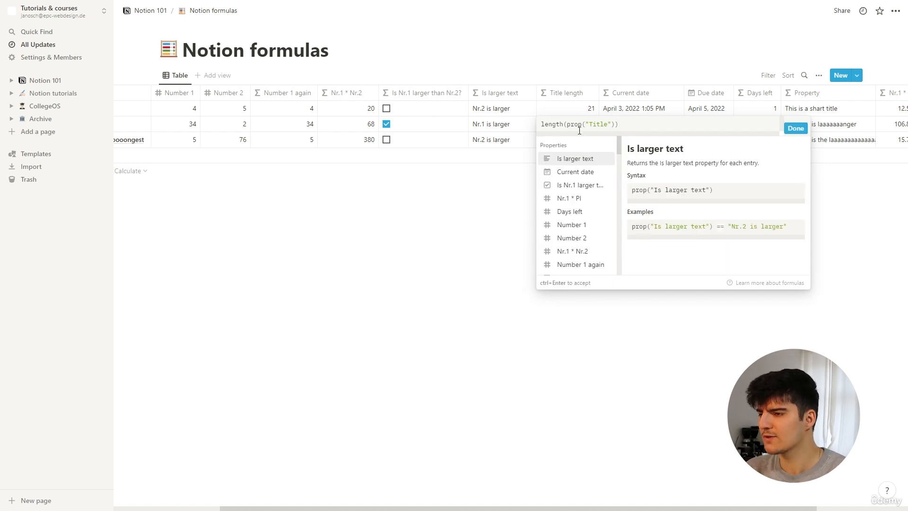
Examine the prop("Title") argument in the Title length formula and return to the start of the table.
drag(566, 126, 612, 123)
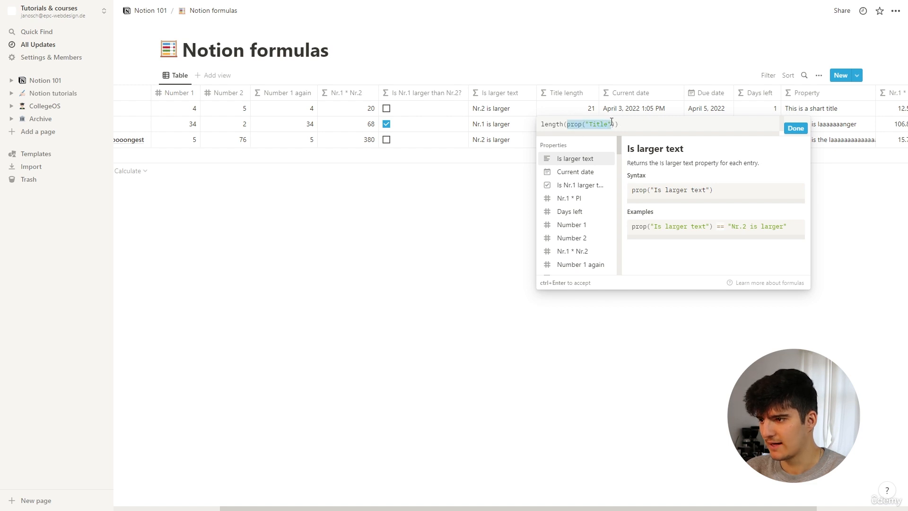
click(612, 123)
key(ctrl+plus)
click(340, 191)
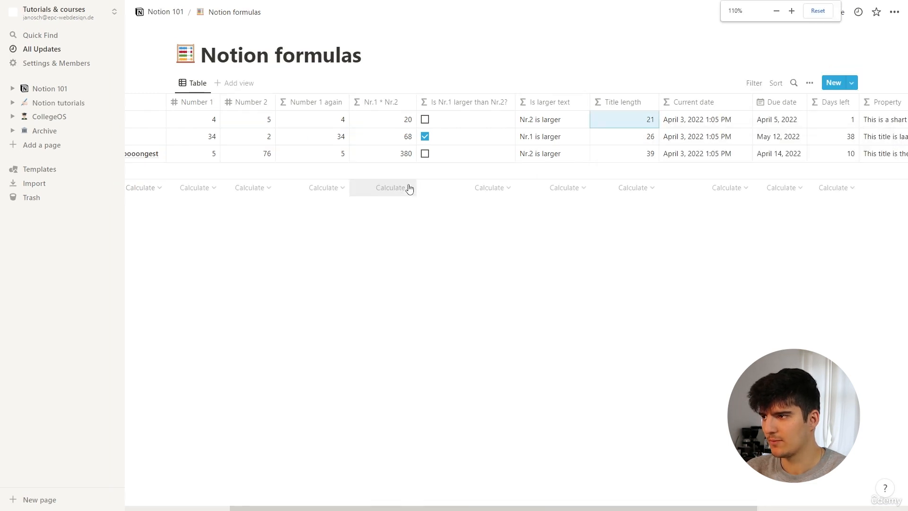
key(ctrl+minus)
scroll(316, 156, left, 5)
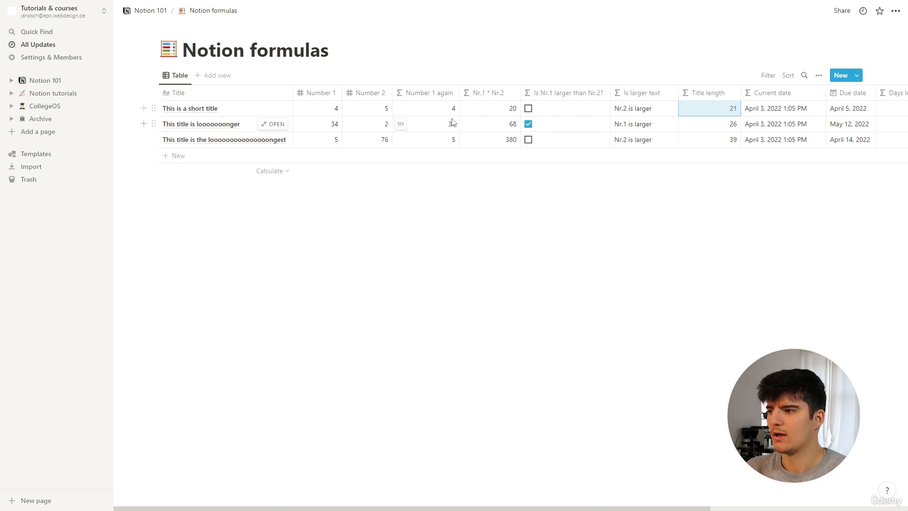
Examine the now() formula of the Current date property and the description of the now function, and close the editor.
scroll(568, 98, right, 4)
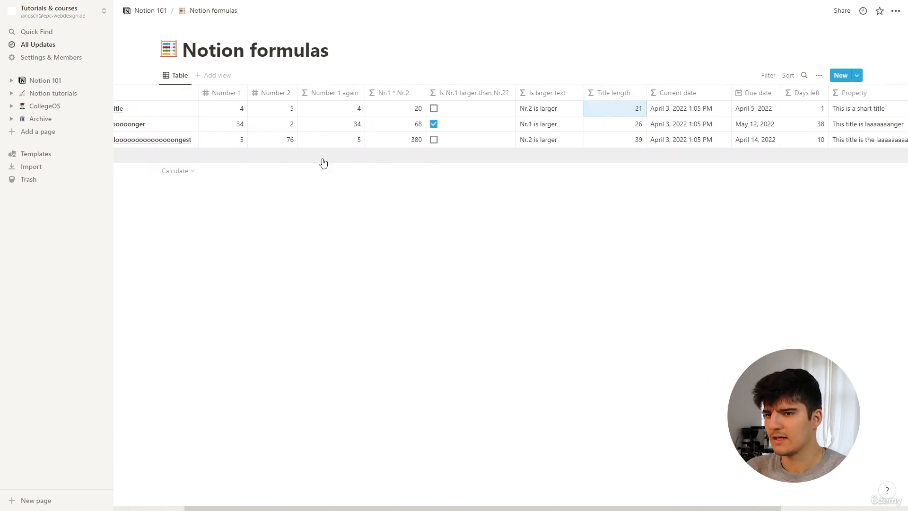
scroll(293, 151, left, 4)
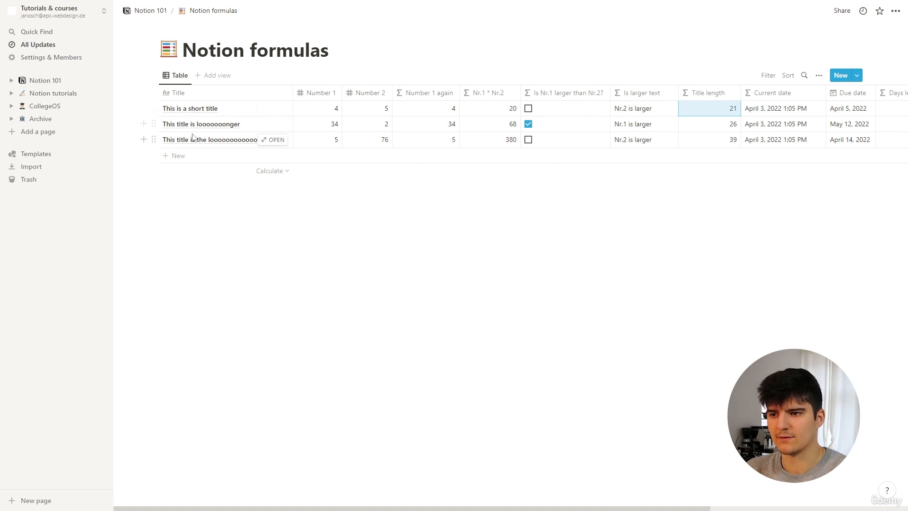
scroll(509, 128, right, 5)
key(Right)
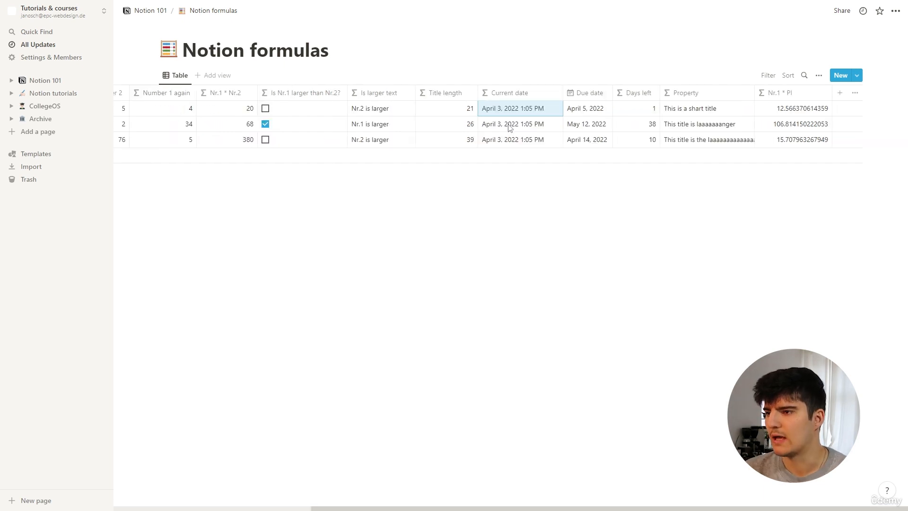
click(509, 112)
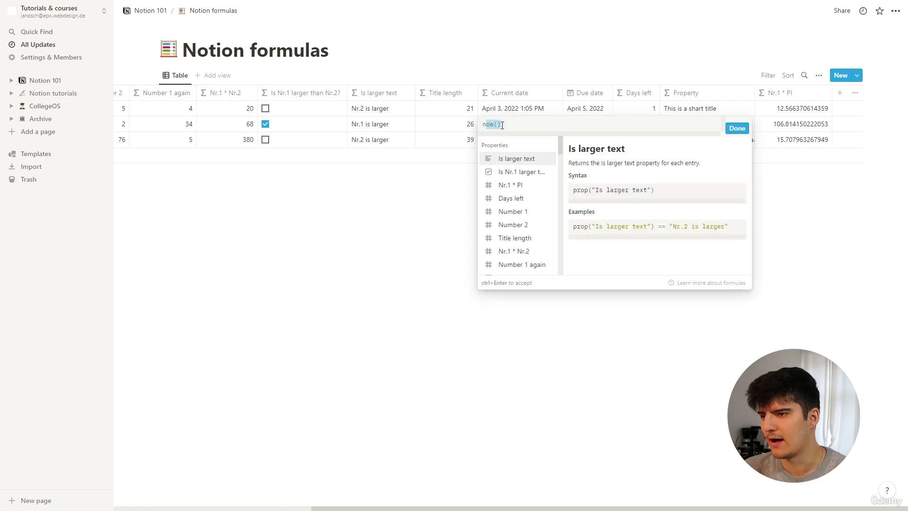
click(505, 124)
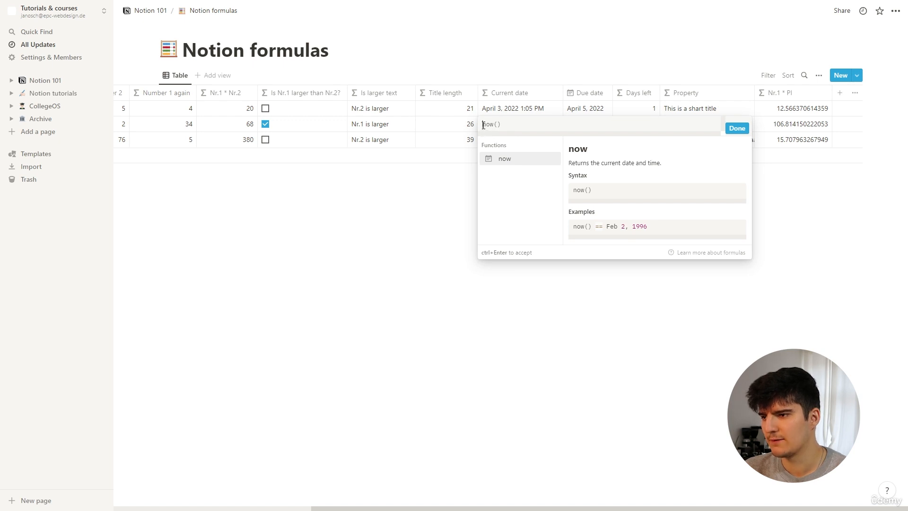
drag(483, 124, 493, 123)
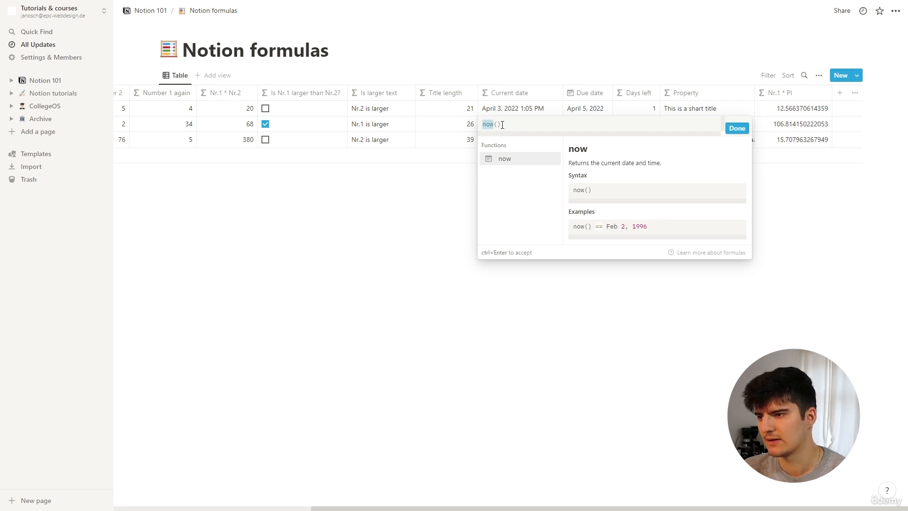
click(500, 125)
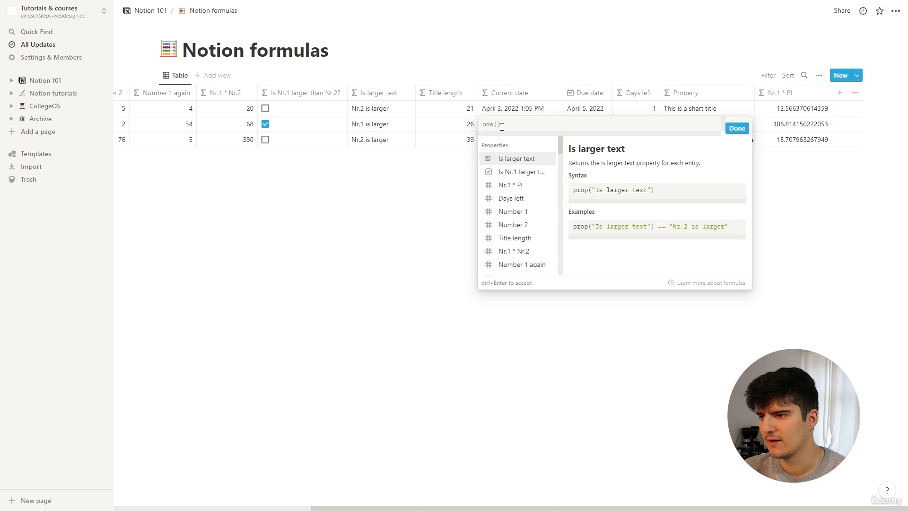
click(458, 198)
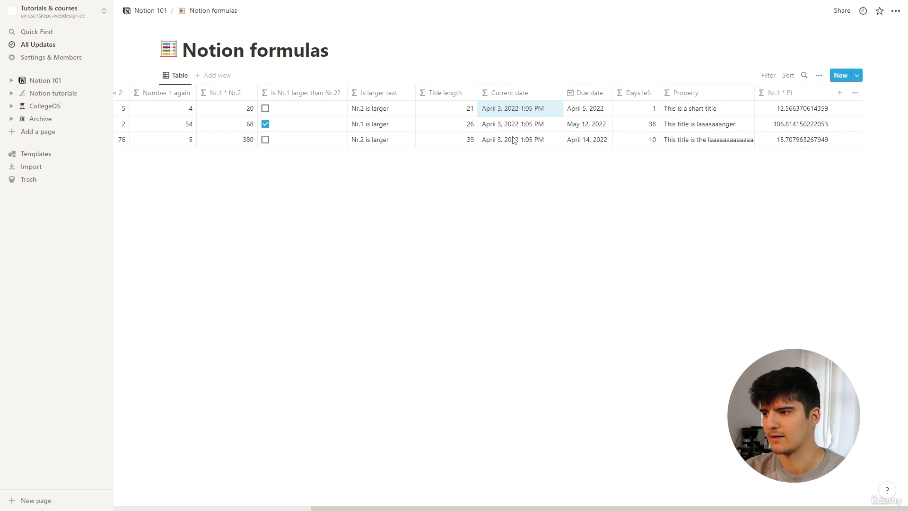
Set the due date of the "This is a short title" row to April 6, 2022.
click(585, 111)
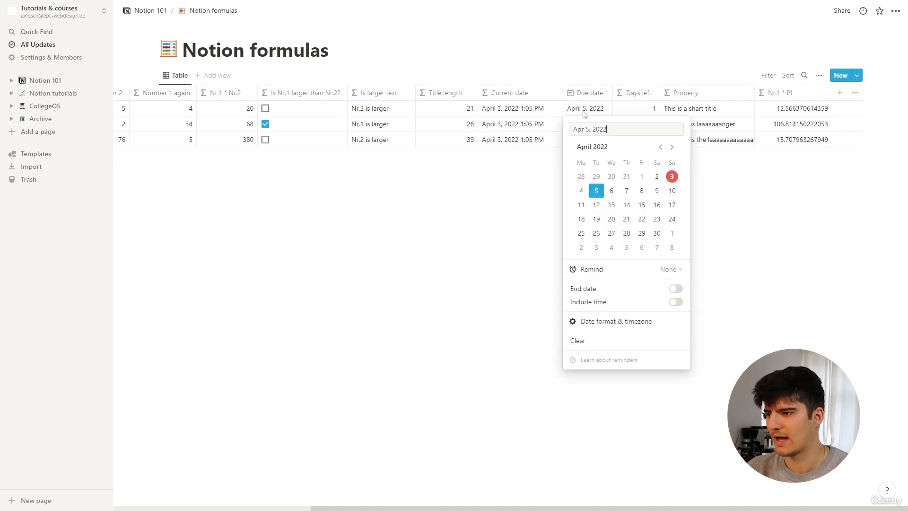
click(612, 190)
click(511, 245)
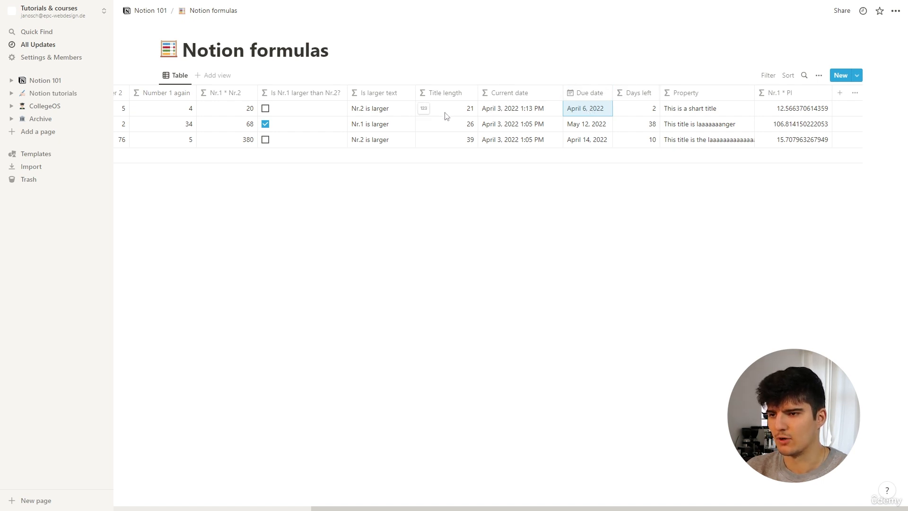
Review the original titles, view the replaceAll formula of the column named Property, and close the editor.
scroll(446, 115, left, 5)
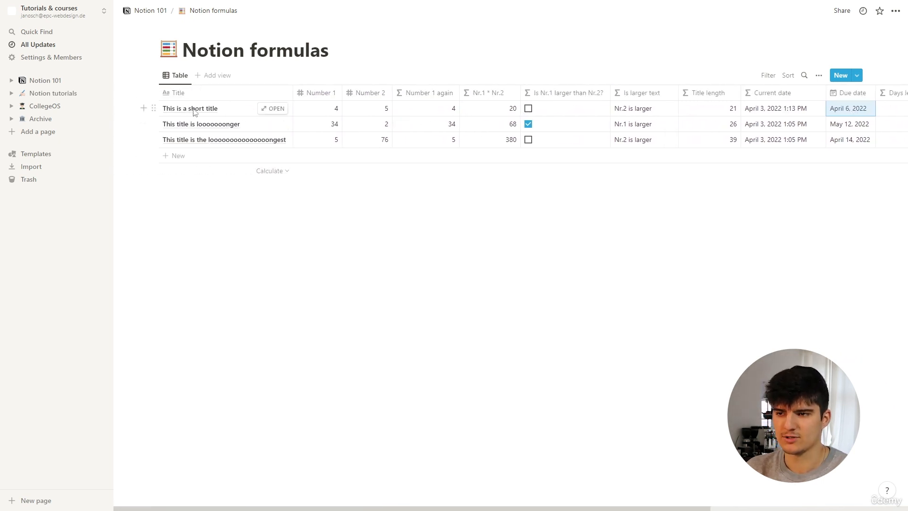
scroll(193, 108, right, 5)
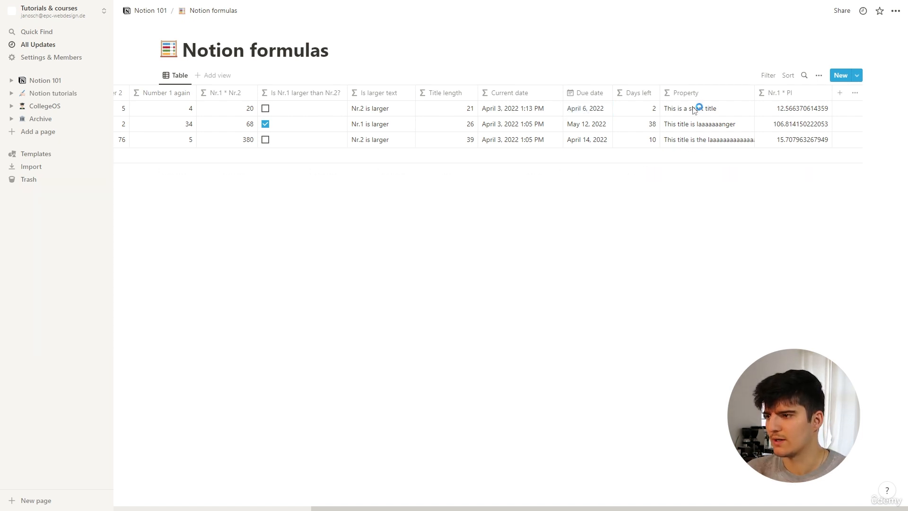
click(693, 109)
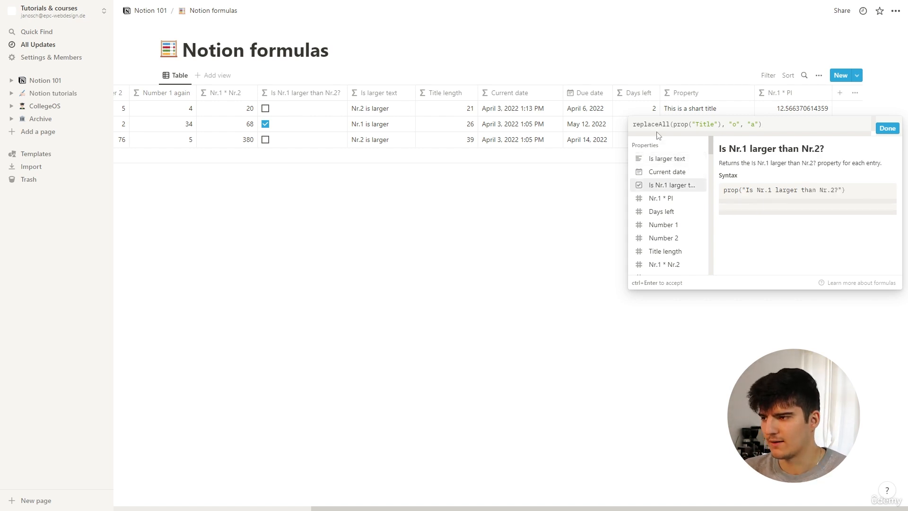
click(597, 195)
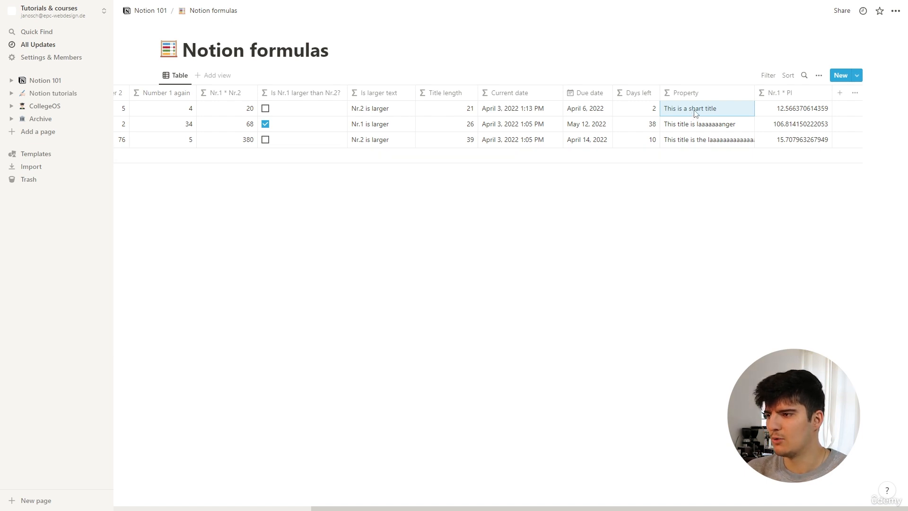
Compare the titles with the Property column's results and examine the prop("Title") argument of its replaceAll formula, closing the editor.
scroll(365, 154, left, 10)
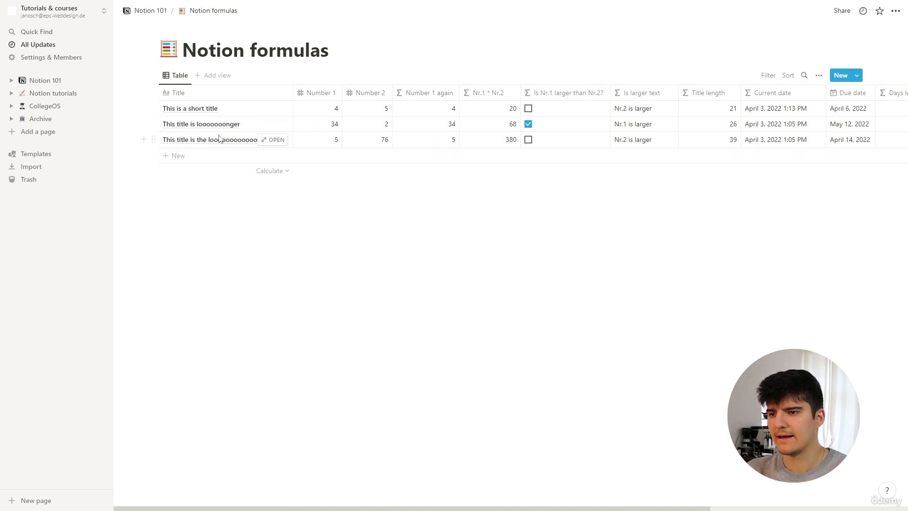
scroll(354, 122, right, 6)
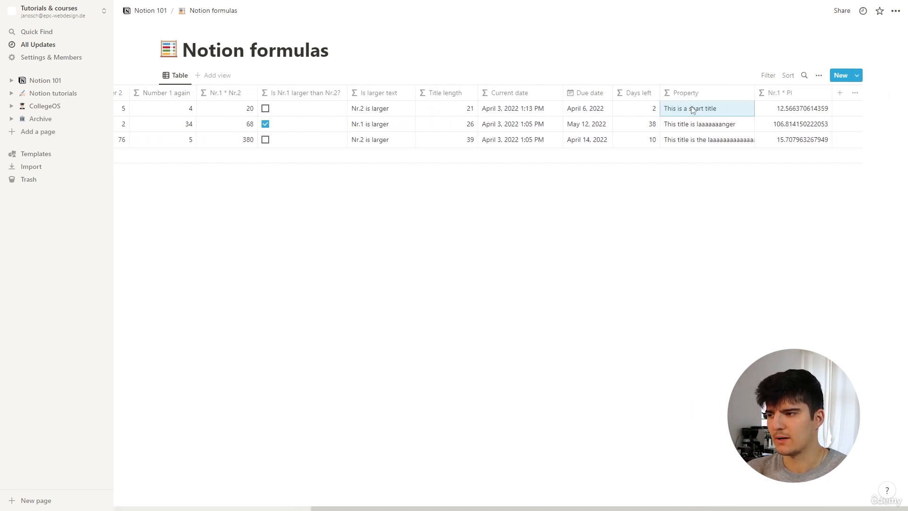
click(692, 110)
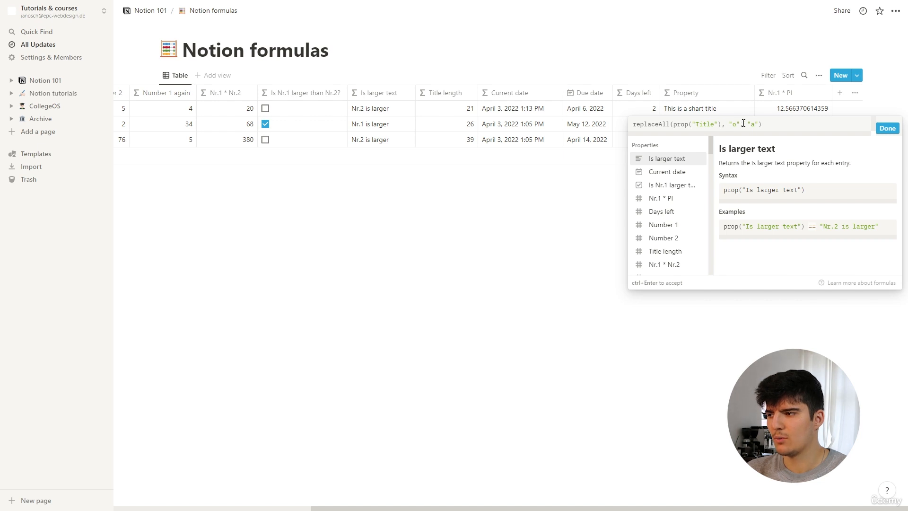
drag(674, 124, 721, 124)
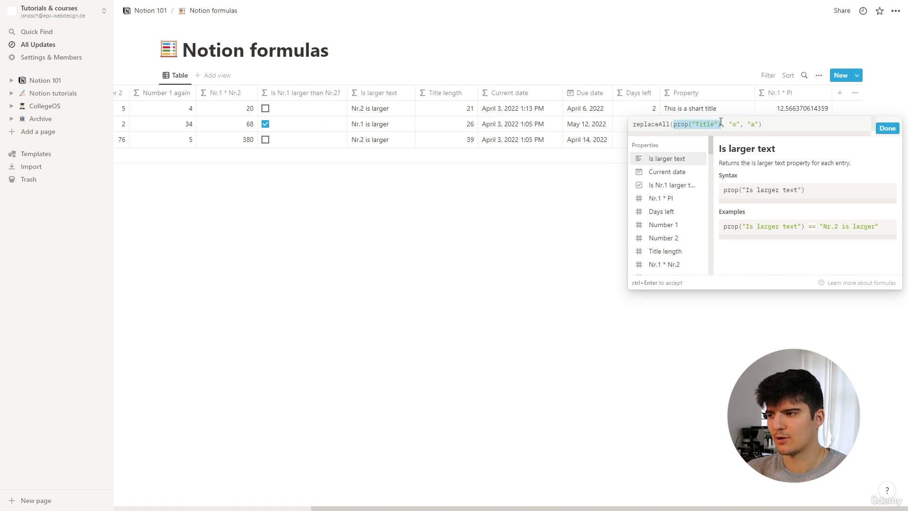
click(721, 124)
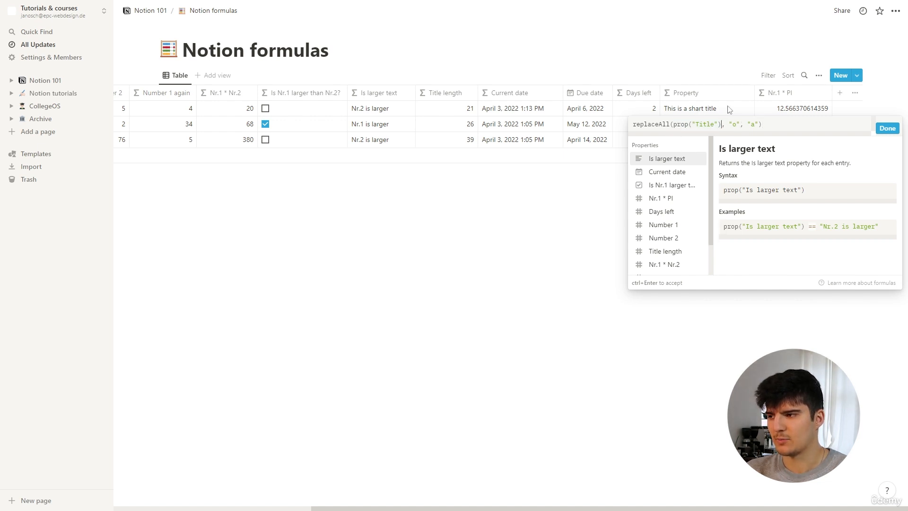
click(886, 128)
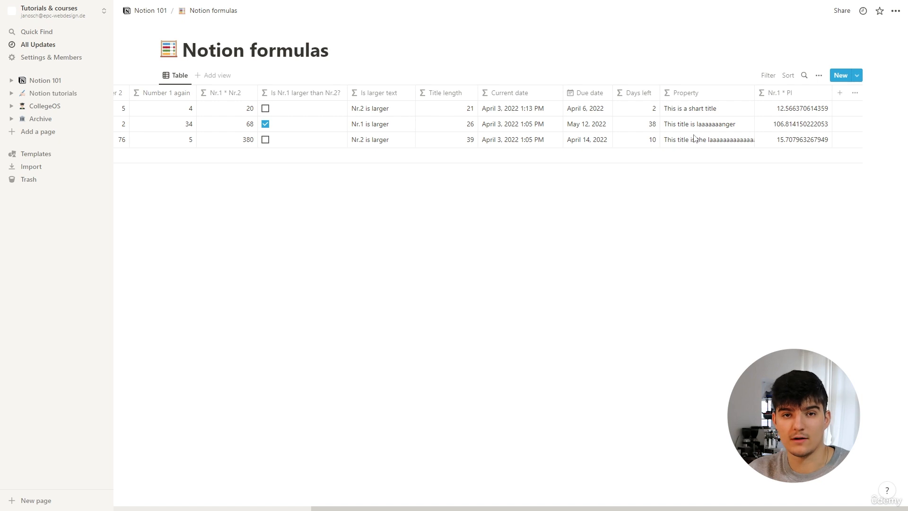
Open the Nr.1 * PI formula and look up the pi constant's description and syntax in the formula reference.
click(794, 108)
scroll(668, 209, down, 5)
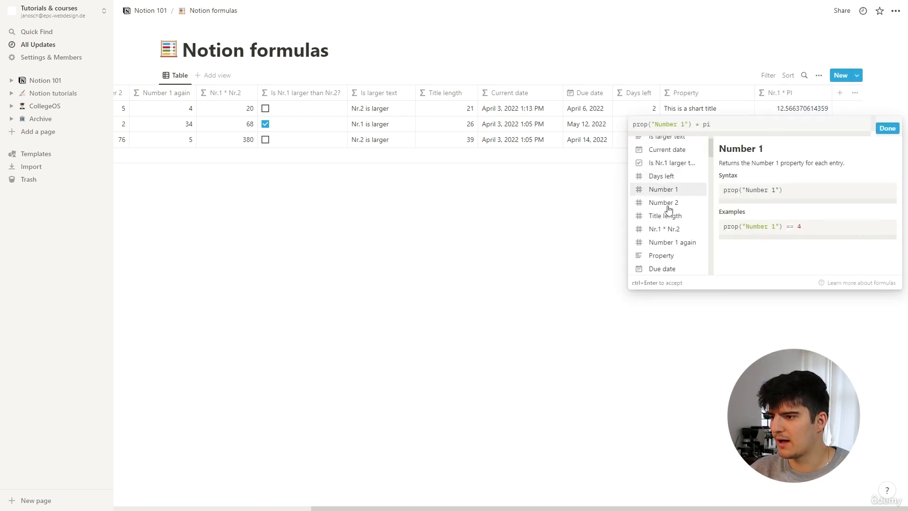
scroll(668, 208, down, 1)
scroll(662, 208, up, 1)
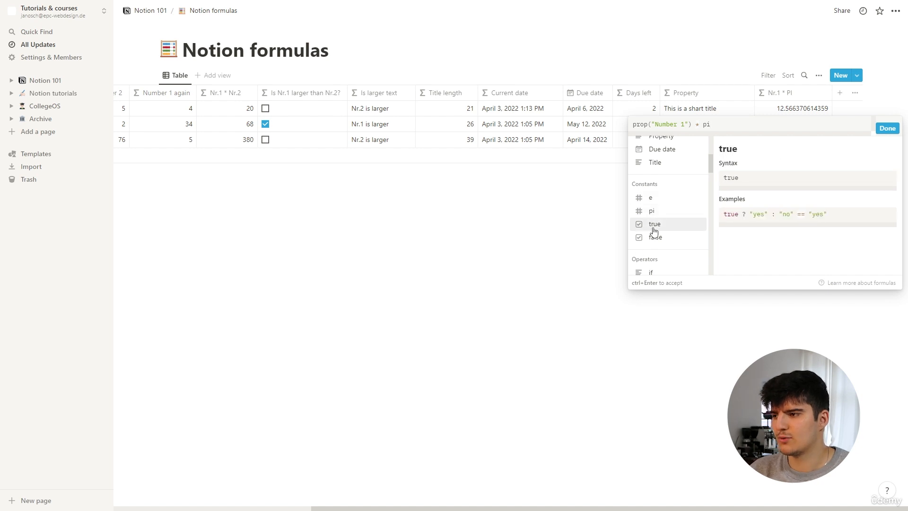
scroll(654, 210, down, 1)
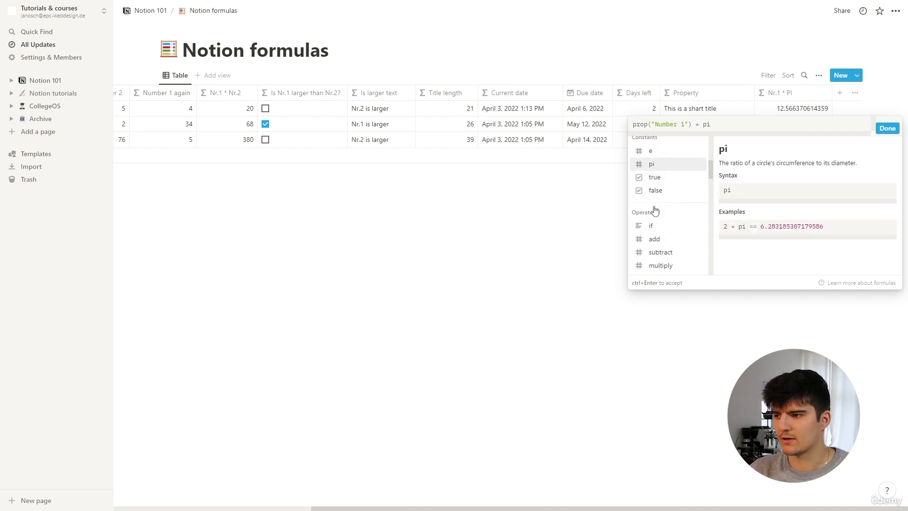
scroll(654, 210, up, 1)
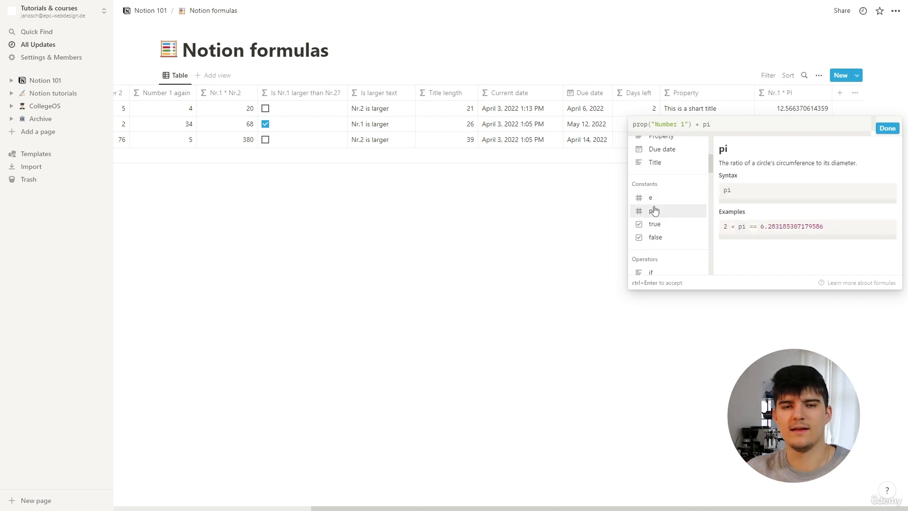